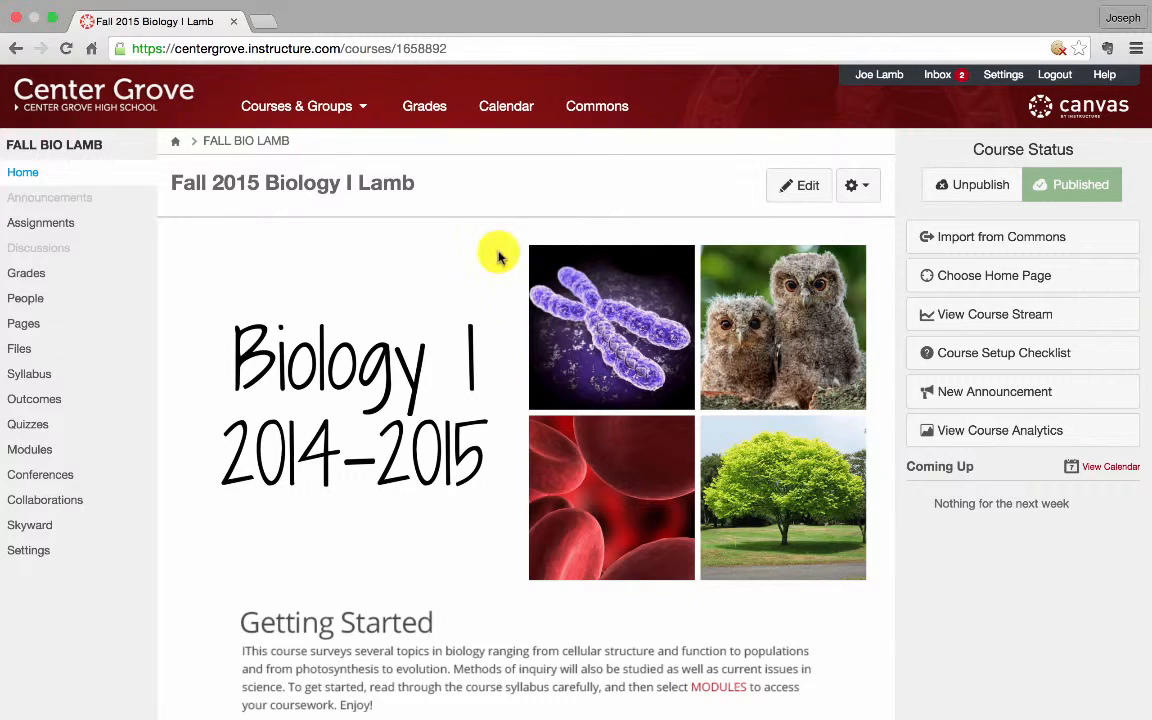
Open the Practice Assignment in the Lab group of the course's assignments
left_click(67, 223)
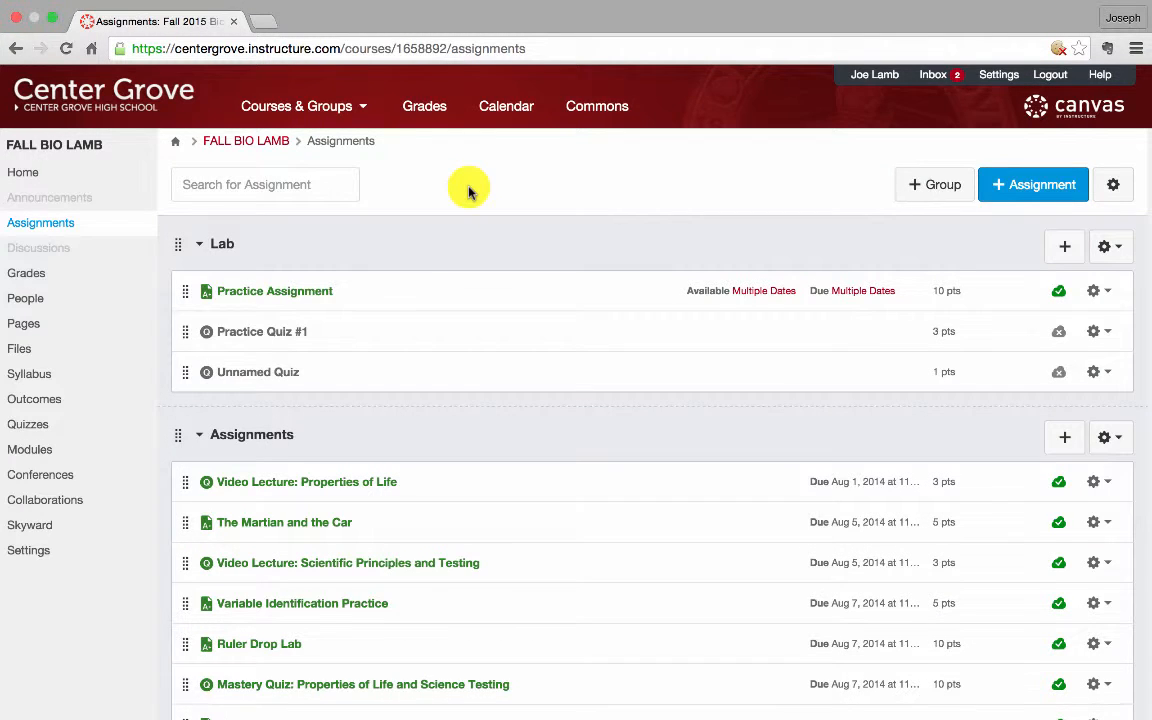
scroll(469, 191, "down", 1)
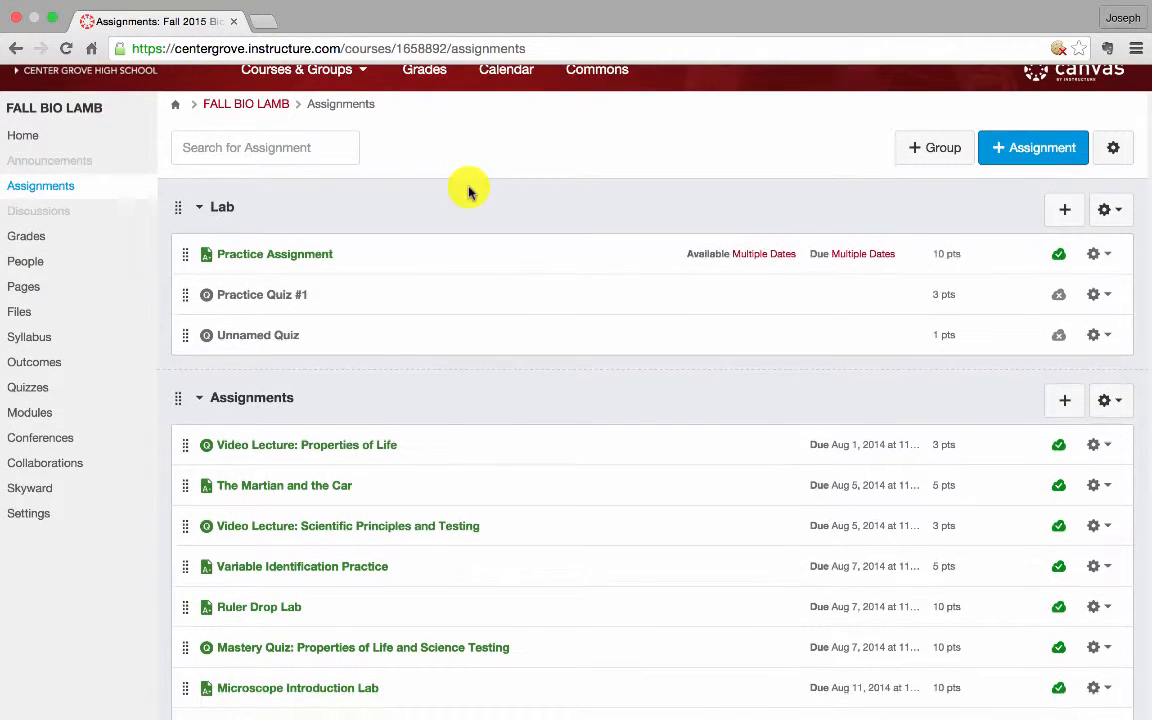
left_click(300, 258)
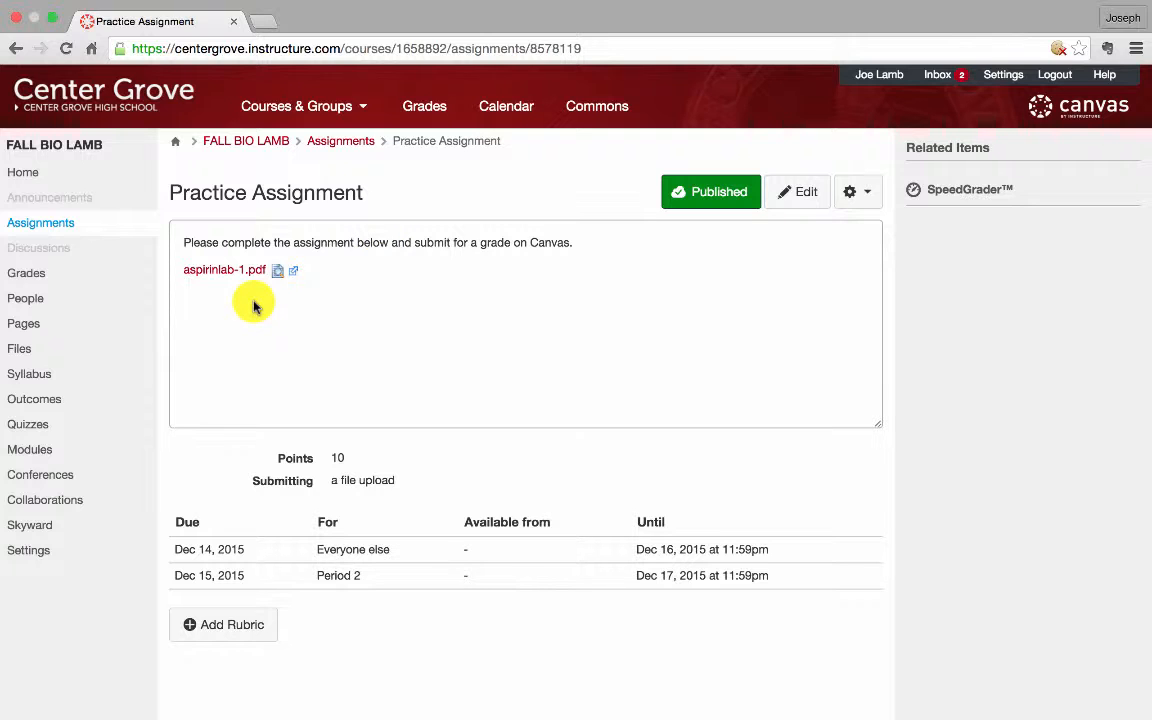
Add a rubric to the assignment and title it "Assignment #1 Rubric"
left_click(246, 626)
scroll(352, 517, "down", 5)
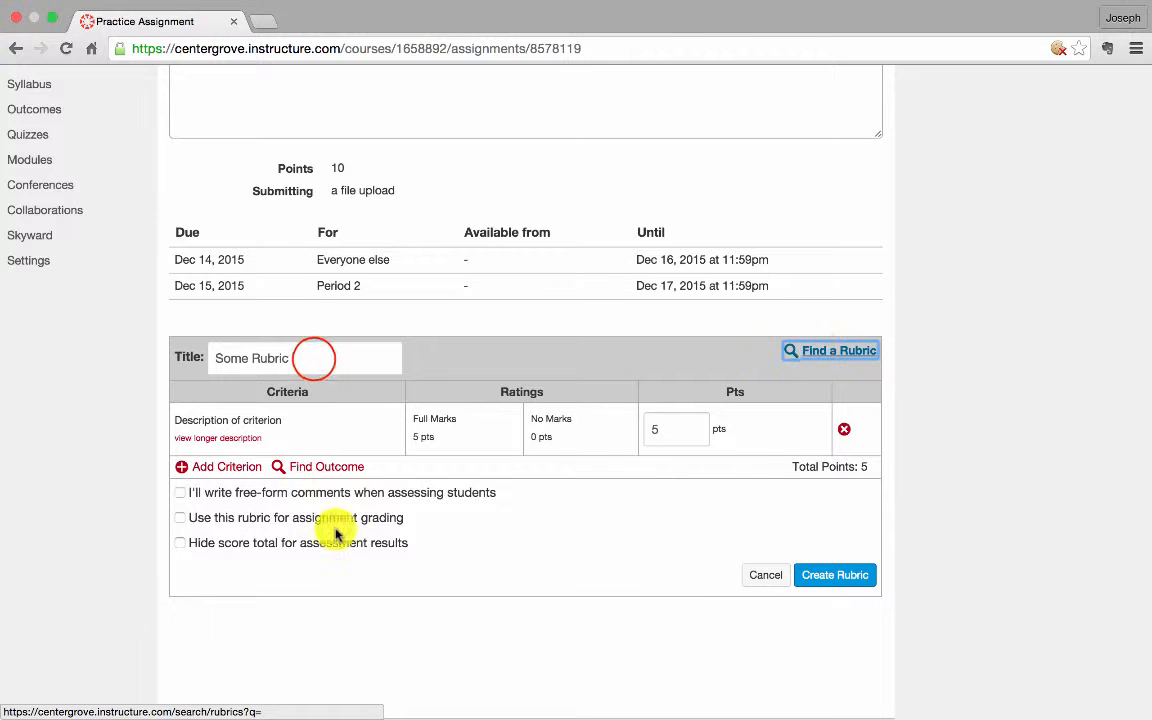
triple_click(314, 357)
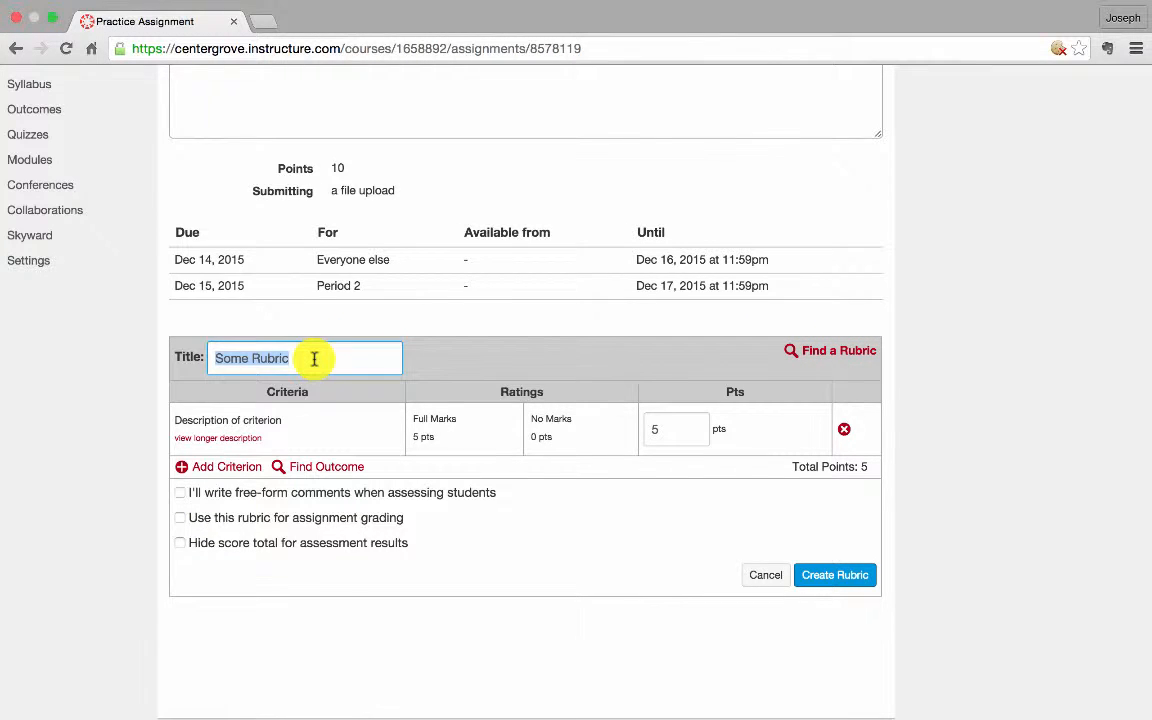
type("Assi")
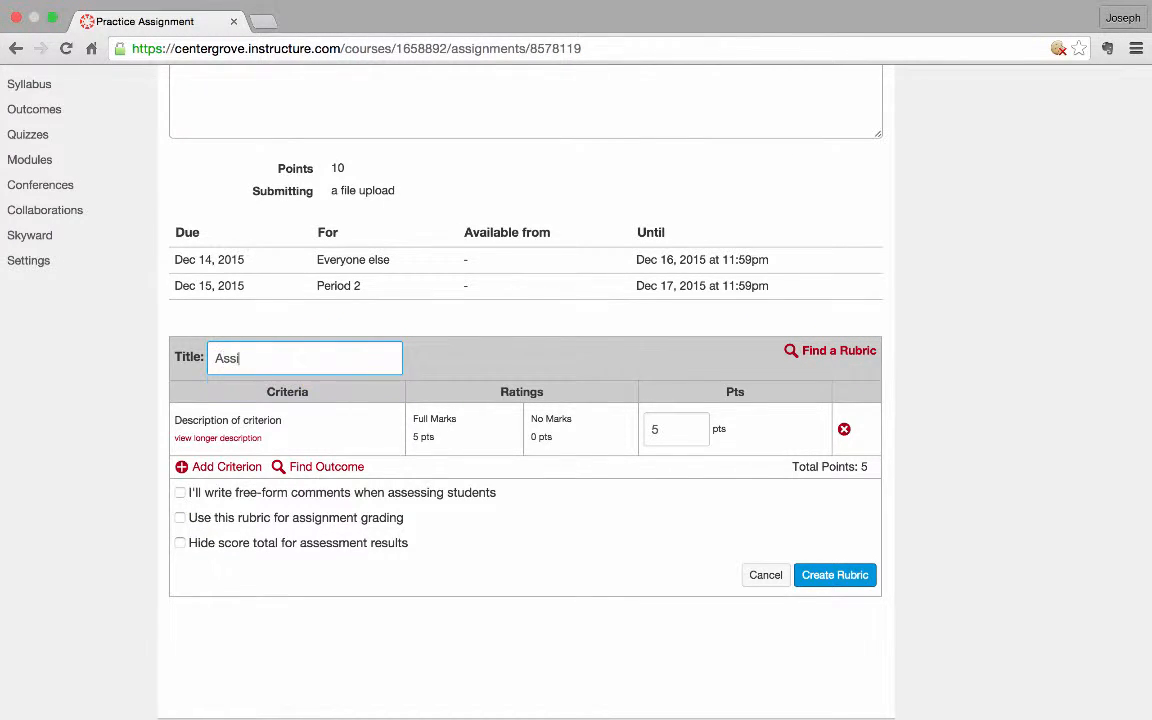
type("gnment #1 Rubric")
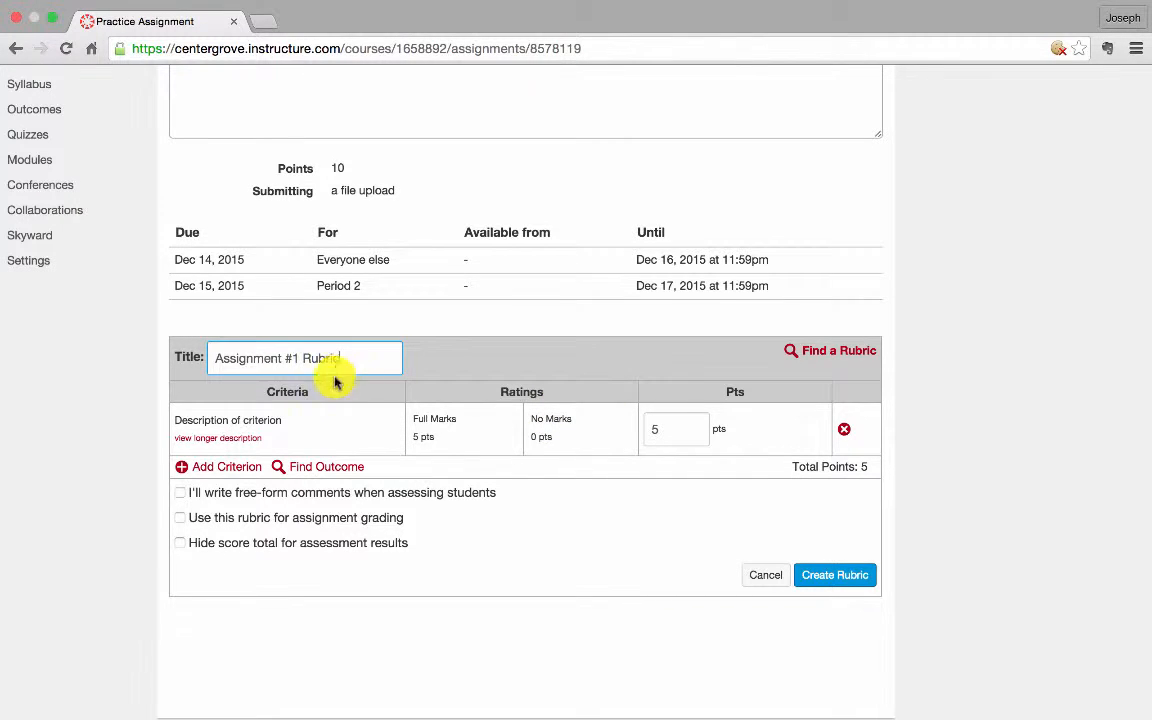
Set the first criterion's description to "Punctuation"
left_click(234, 420)
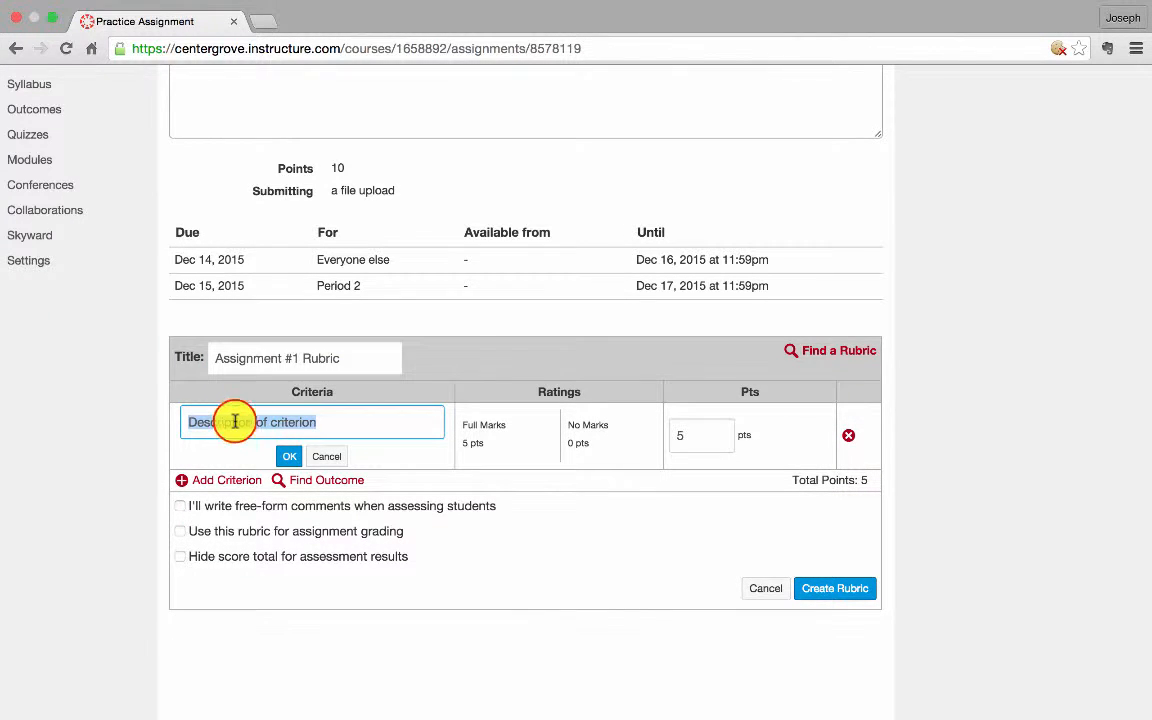
left_click(234, 421)
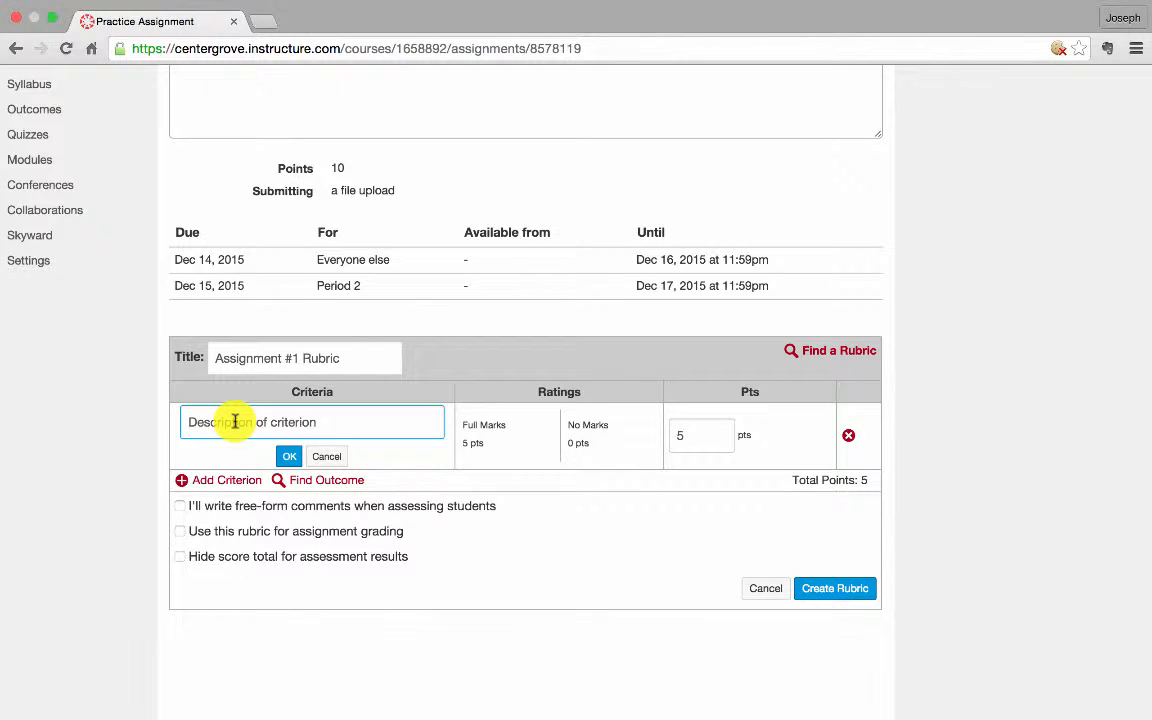
type("Punc")
key("super+a")
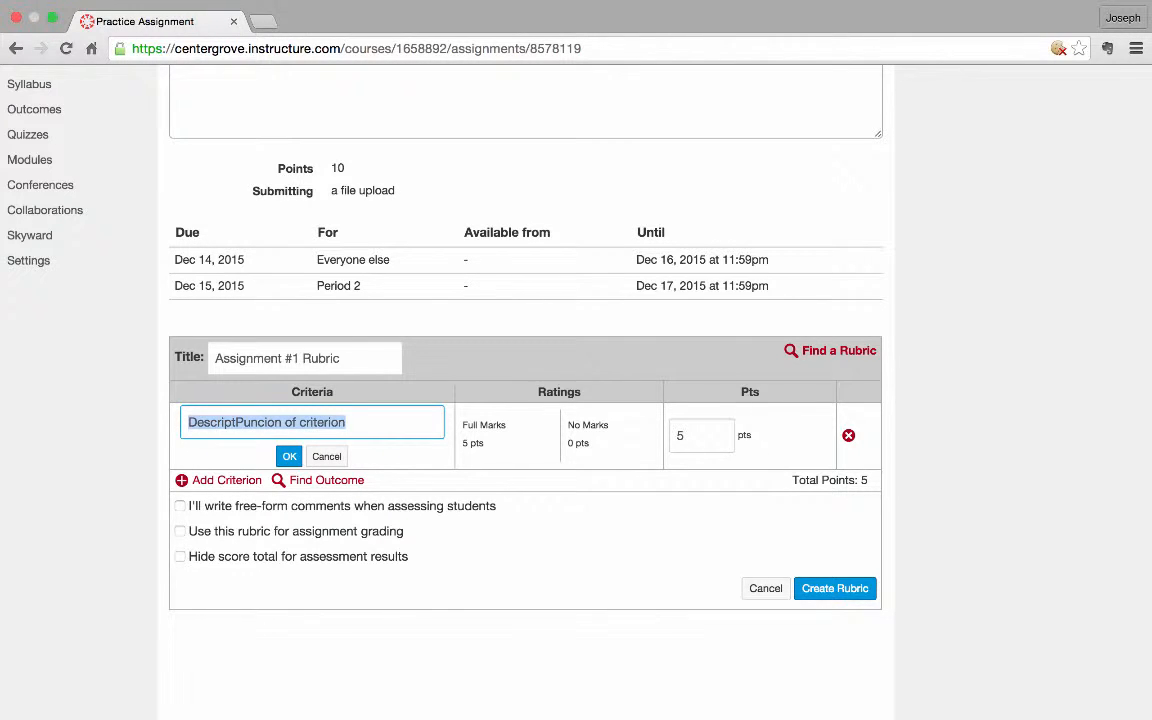
type("Punctuation")
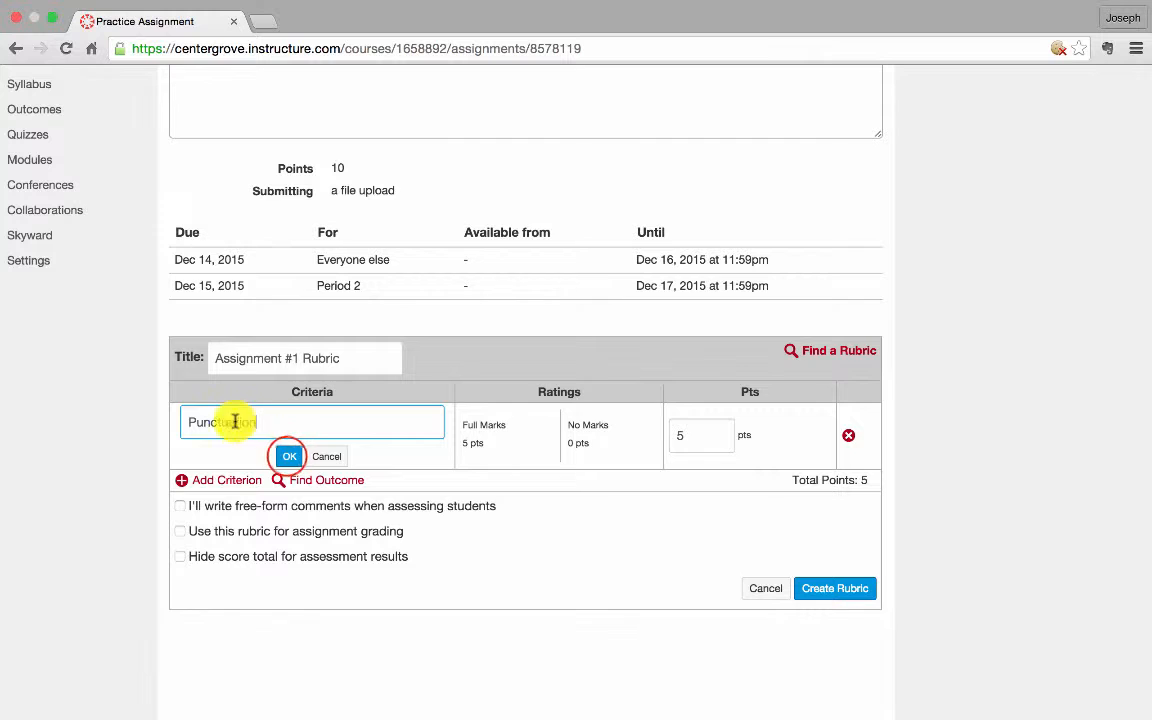
left_click(287, 456)
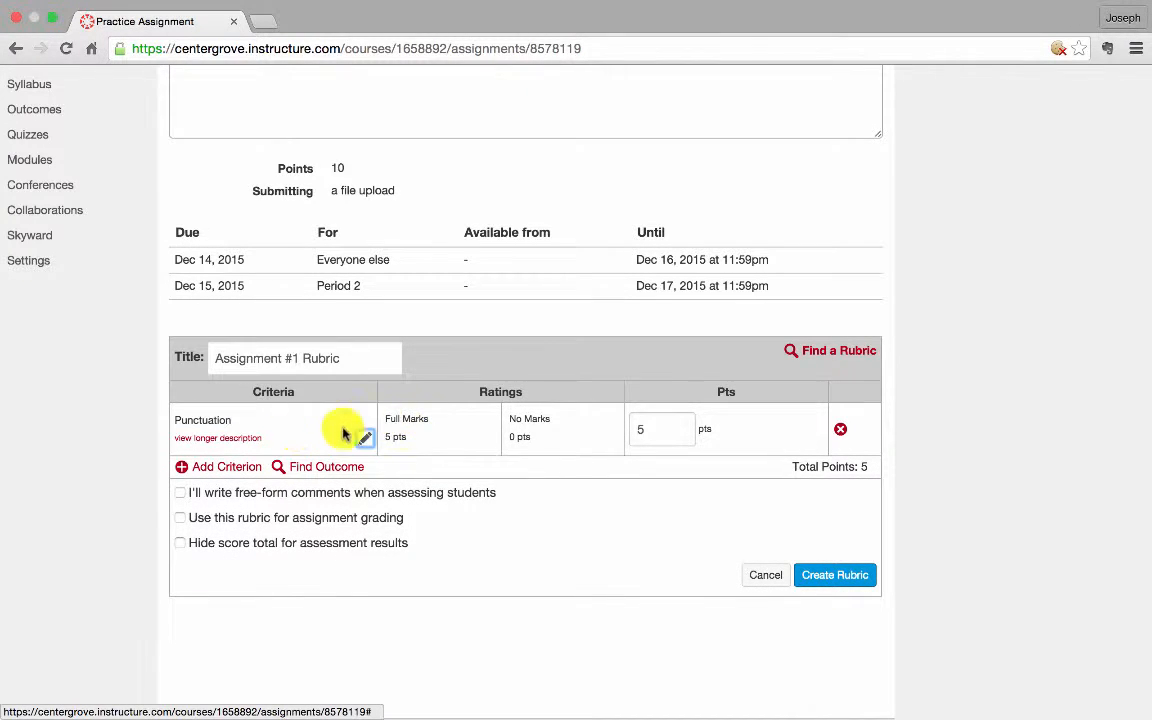
Insert a middle rating between Full Marks and No Marks, and set the Punctuation criterion to 4 points
left_click(502, 431)
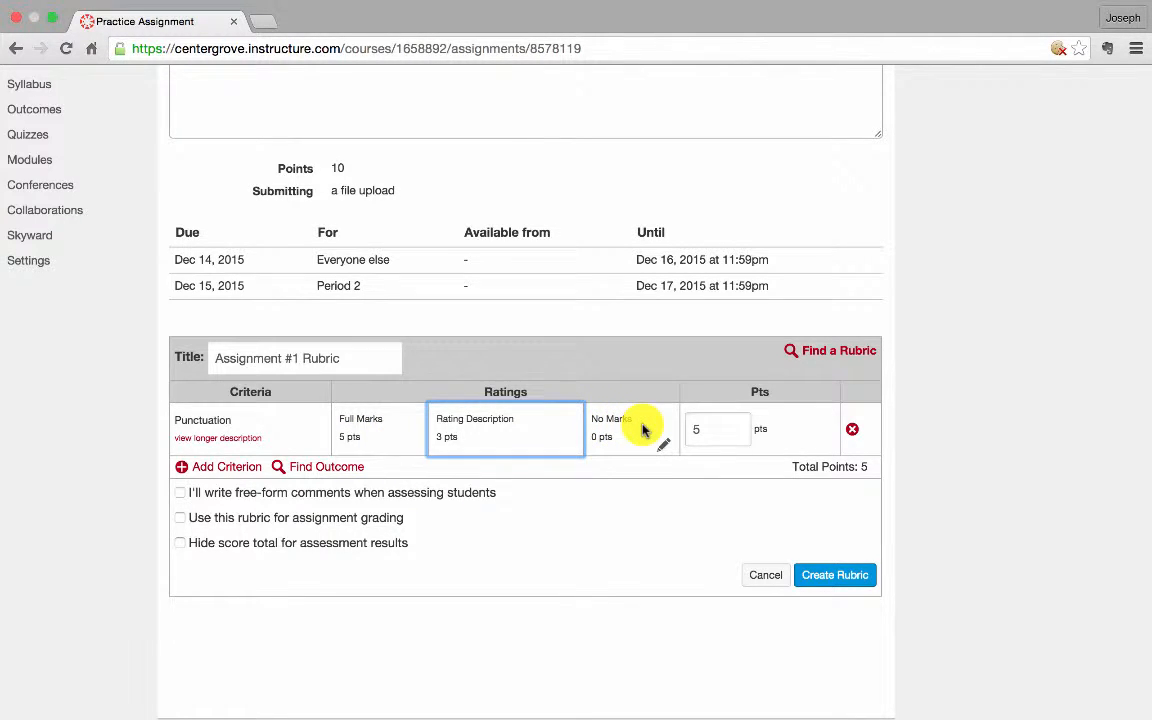
double_click(696, 429)
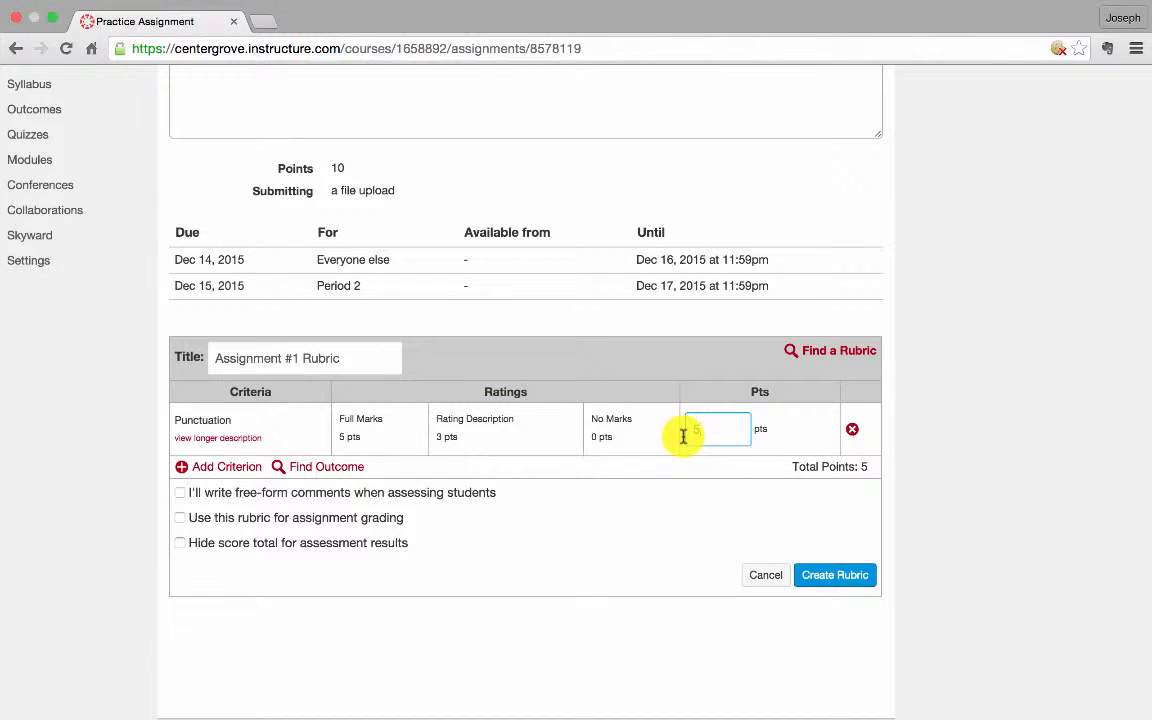
type("4")
left_click(1006, 347)
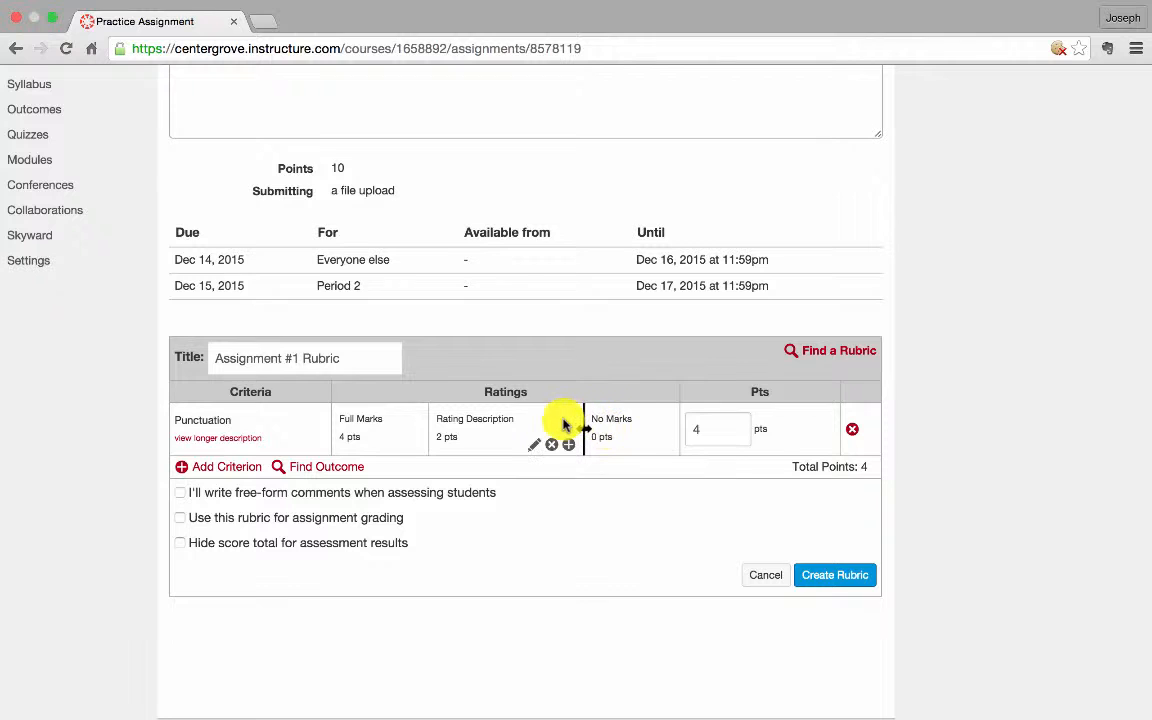
Change the Full Marks rating description of the Punctuation criterion to "No errors in punctuation"
left_click(373, 418)
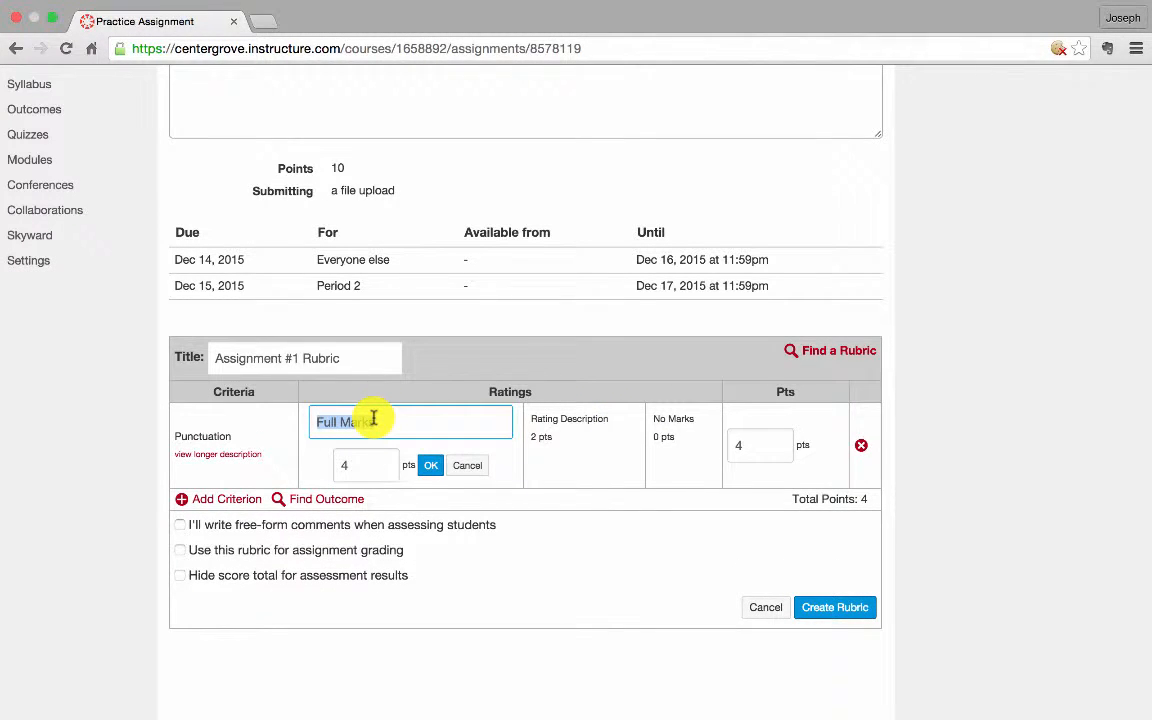
type("No errors")
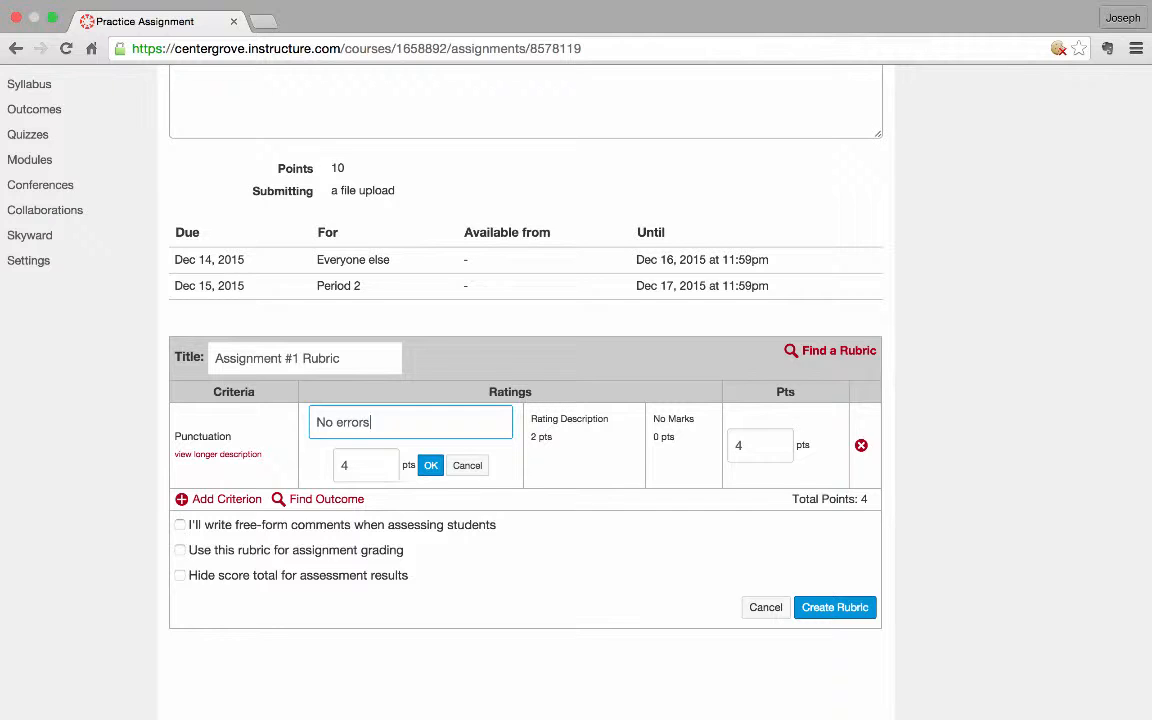
type(" in punctuation")
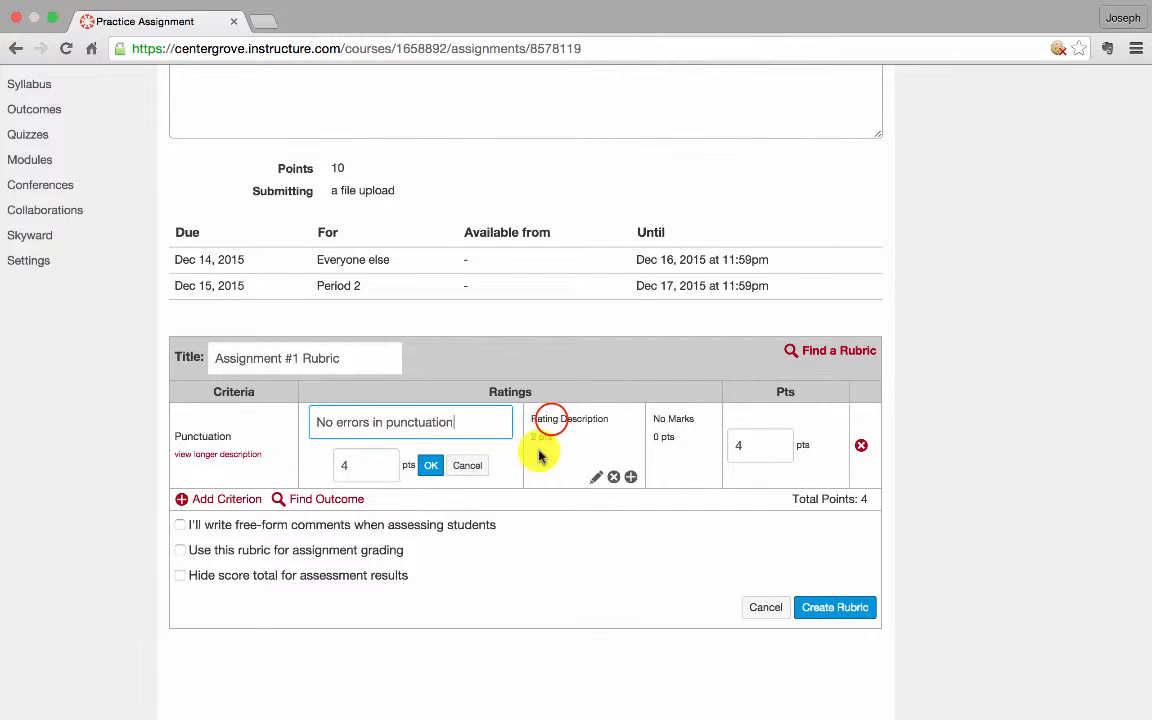
Describe the middle rating of the Punctuation criterion as "1-4 errors in punctuation"
left_click(549, 419)
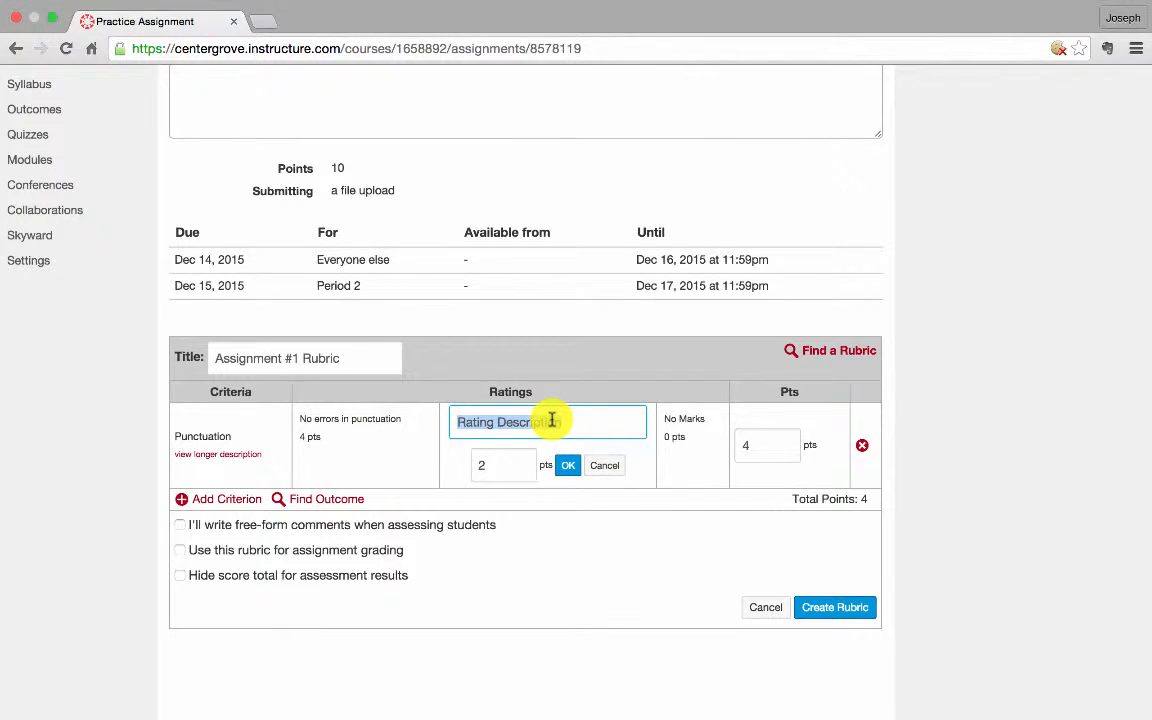
type("1-4")
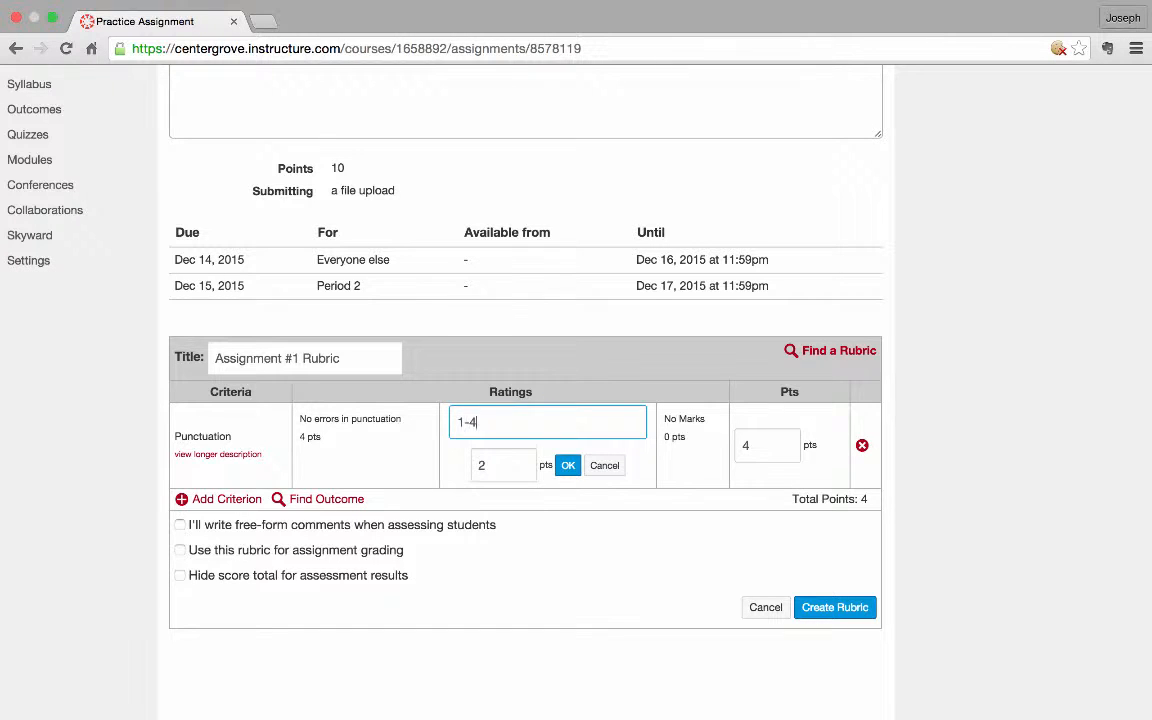
type(" Eroror")
key("BackSpace")
key("BackSpace")
key("BackSpace")
key("BackSpace")
key("BackSpace")
type("errors in punctuation")
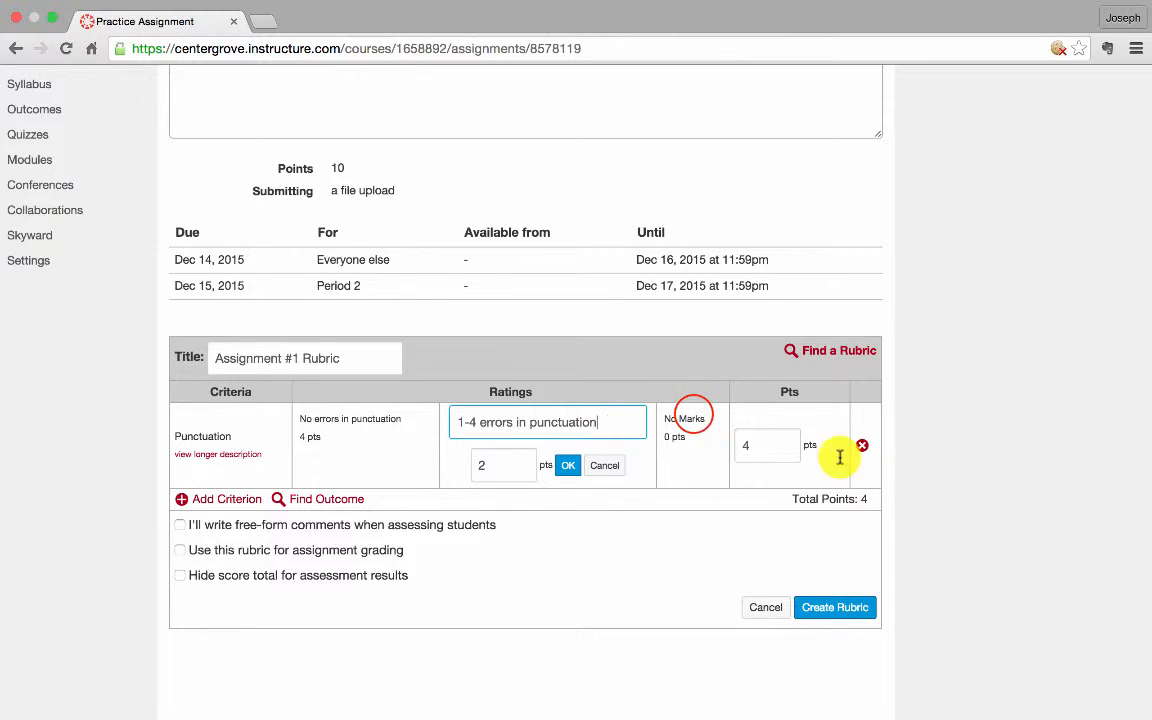
Change the No Marks rating description of the Punctuation criterion to "5 or more errors in punctuation" and save it
left_click(690, 414)
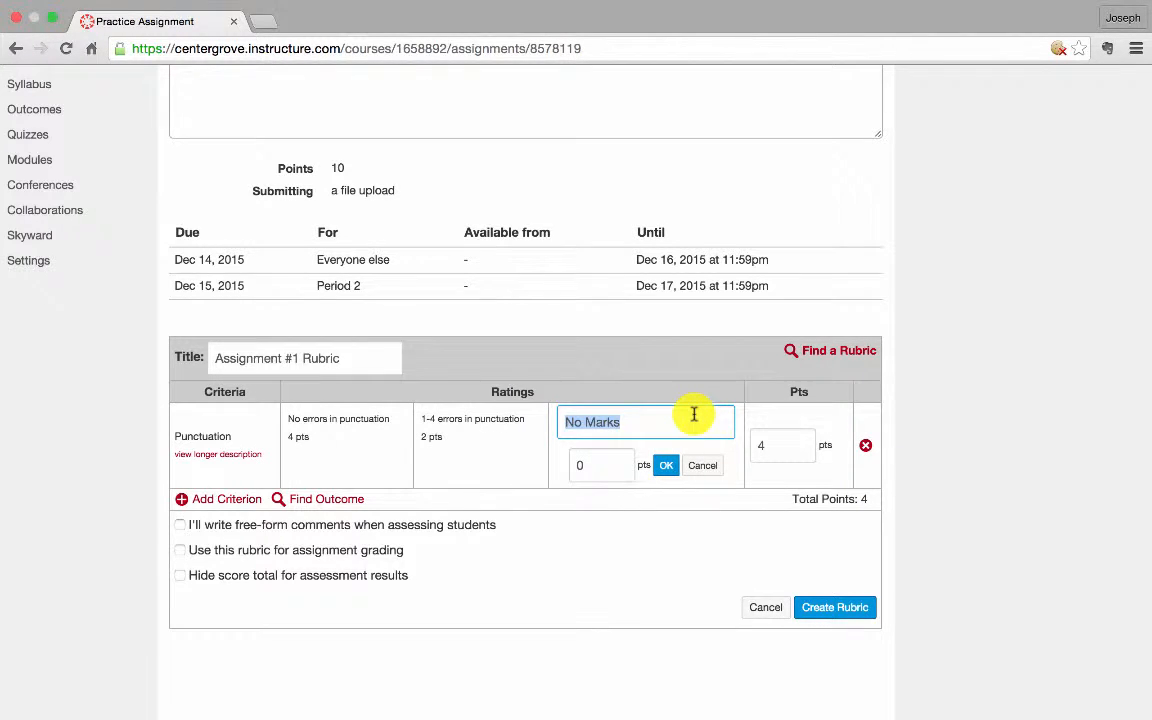
type("5 or more errors ")
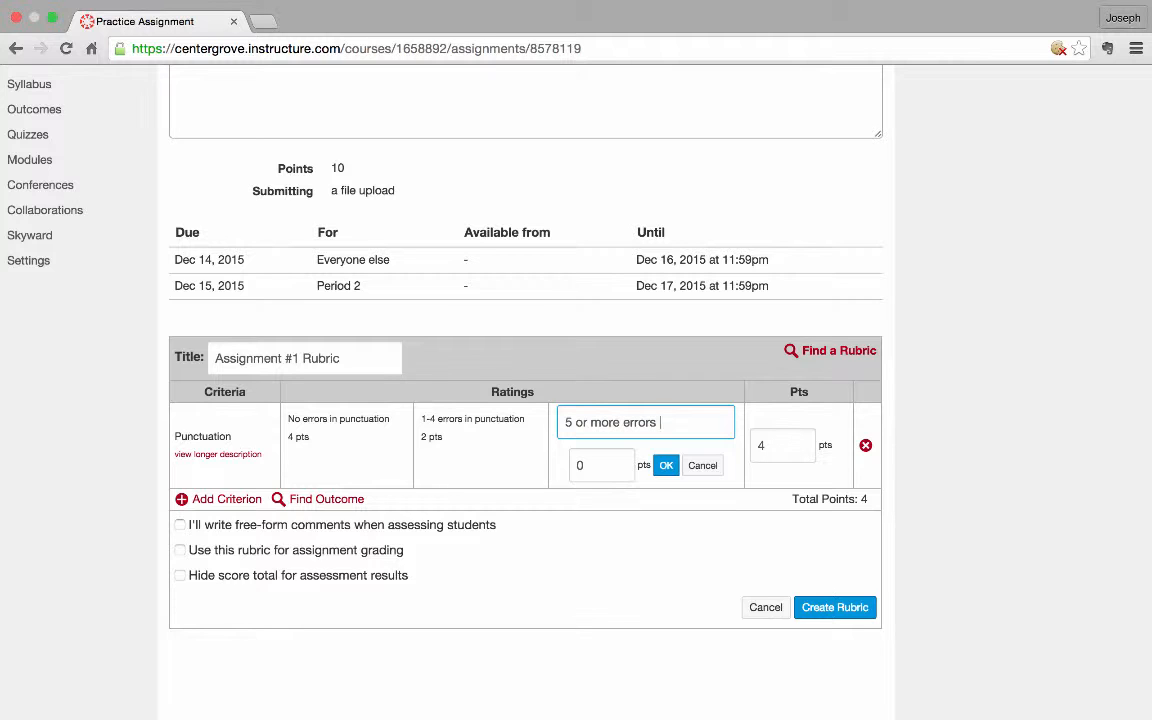
type("in punctuation")
left_click(702, 604)
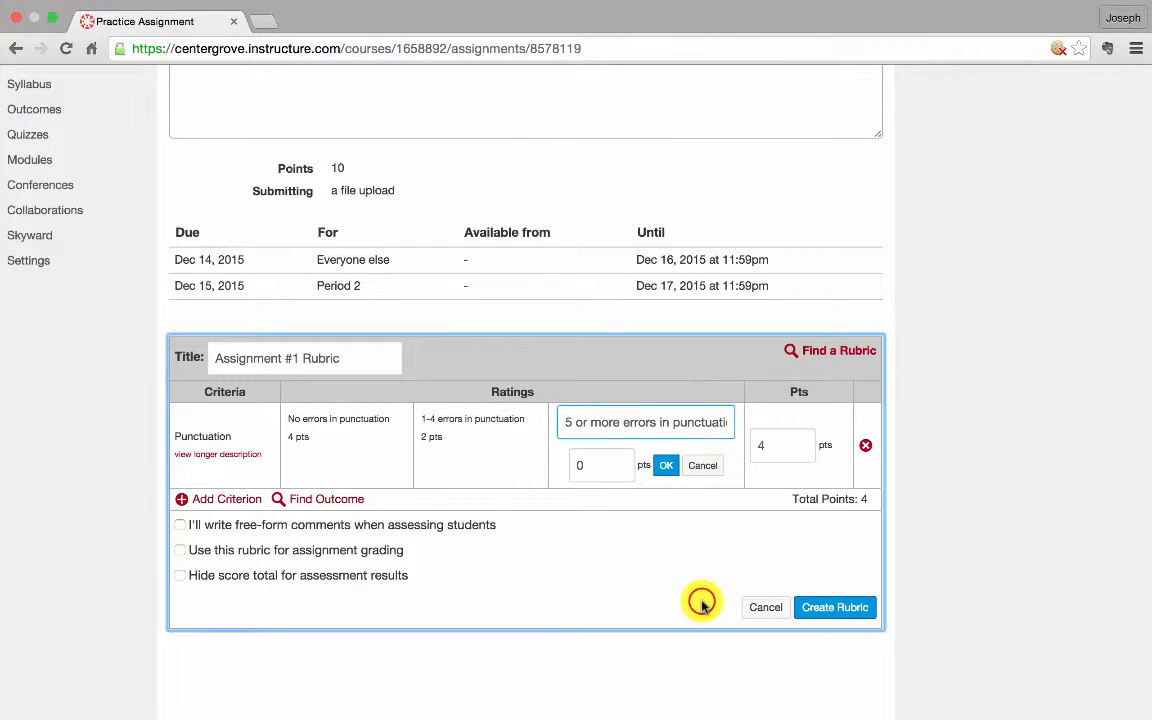
left_click(667, 422)
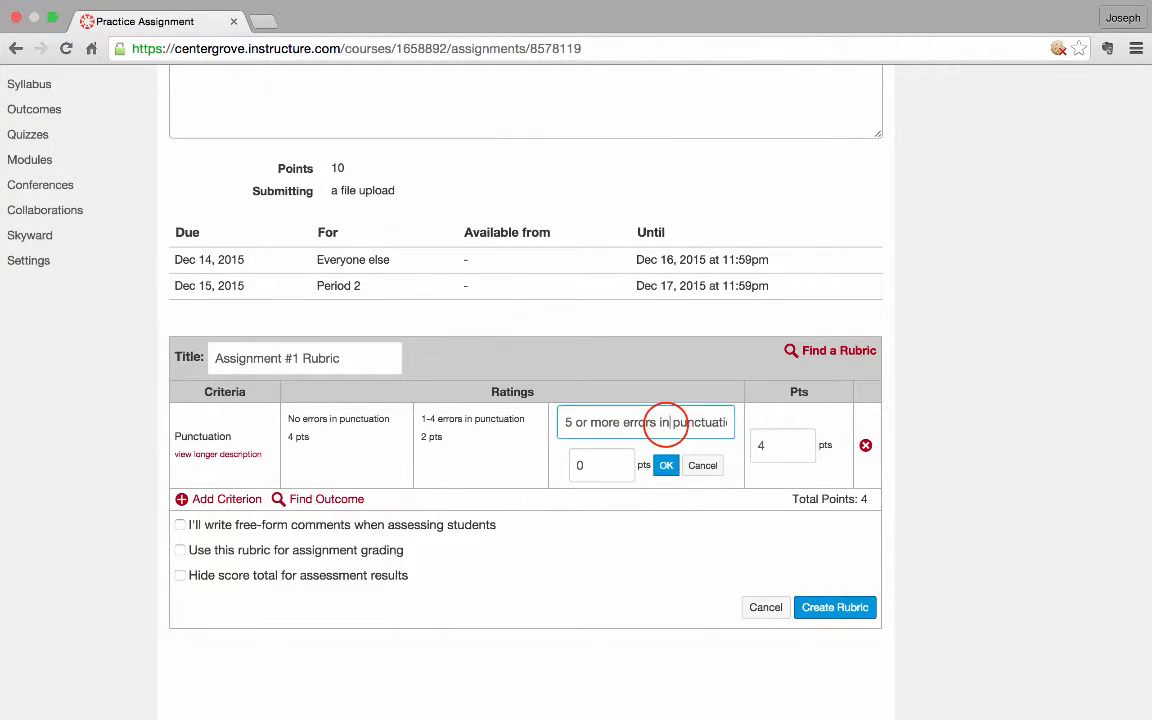
left_click(666, 465)
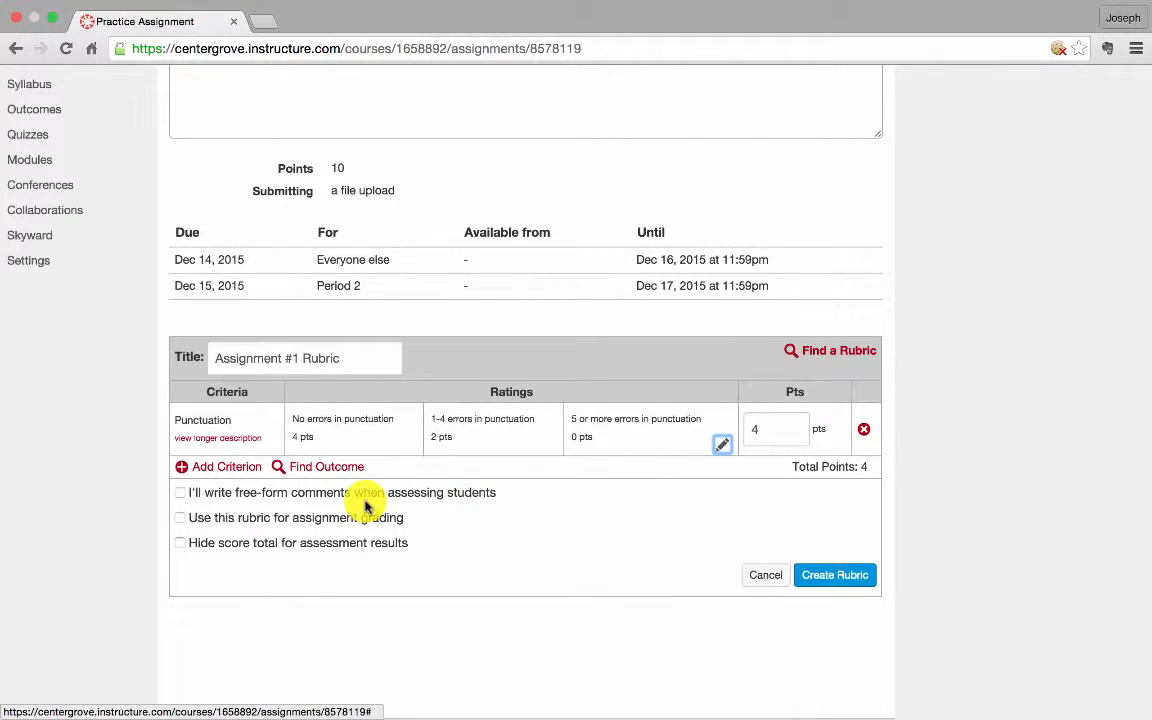
Add a second criterion with its default description and enable the rubric for assignment grading
left_click(212, 468)
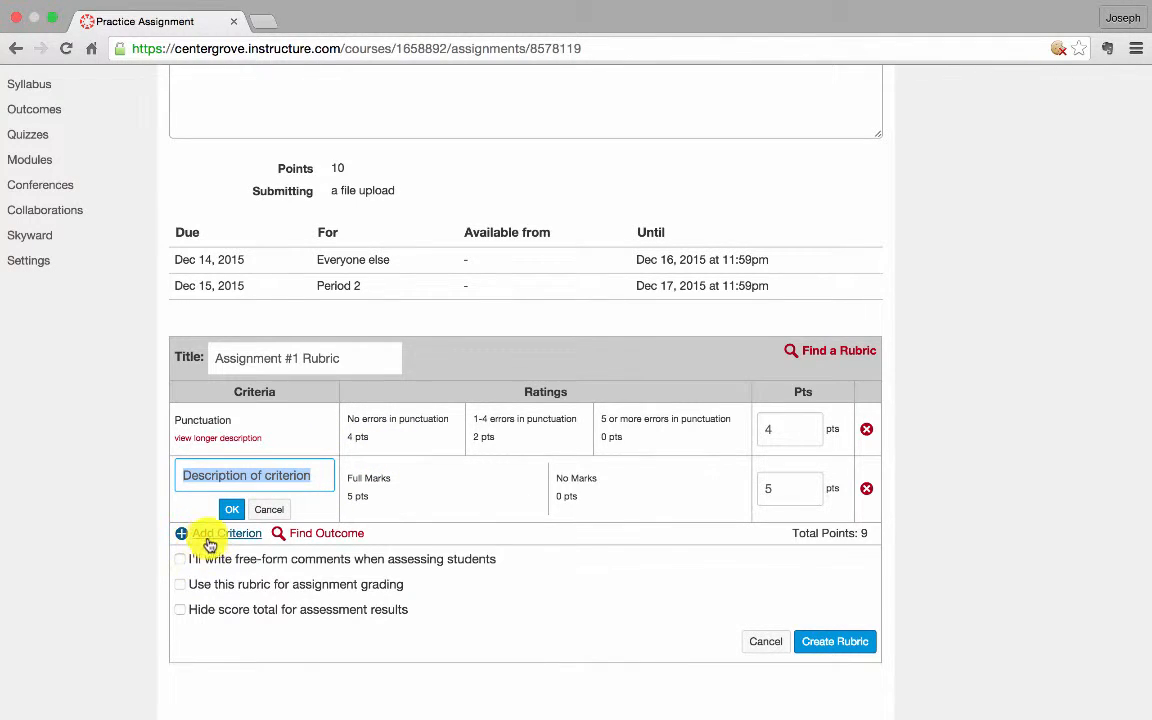
left_click(181, 584)
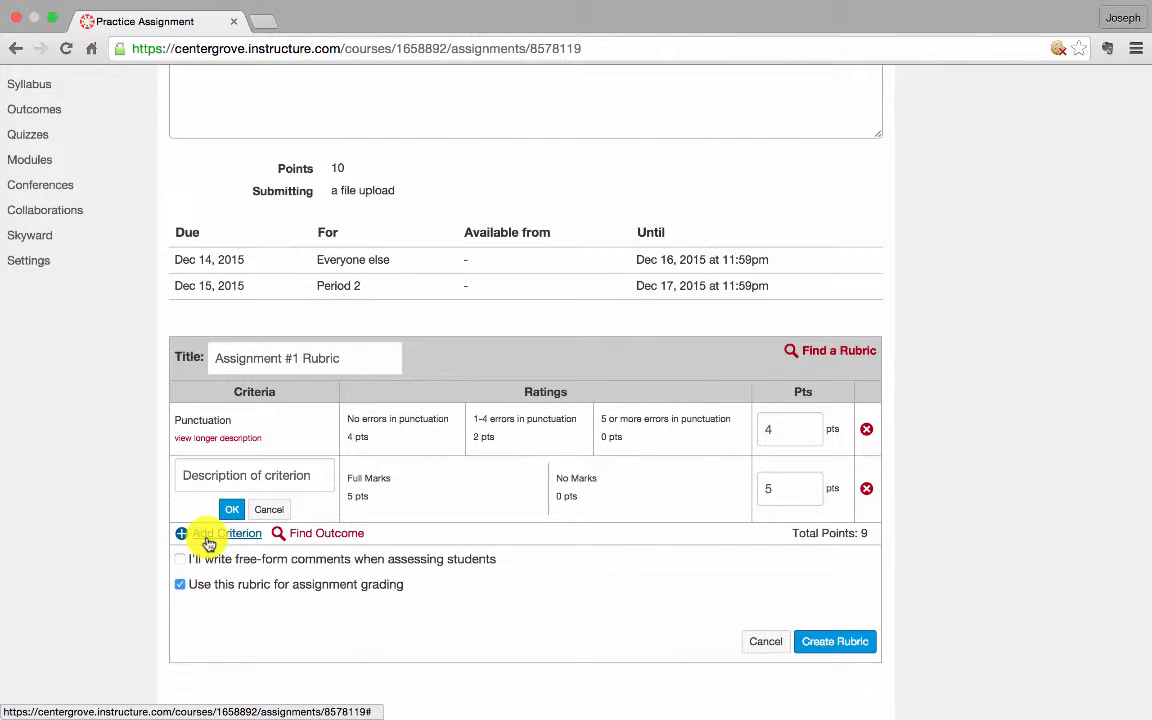
Import the outcome "B.1.1 Macromolecules and Elements" from the Standard 1 group into the rubric as a criterion
left_click(306, 535)
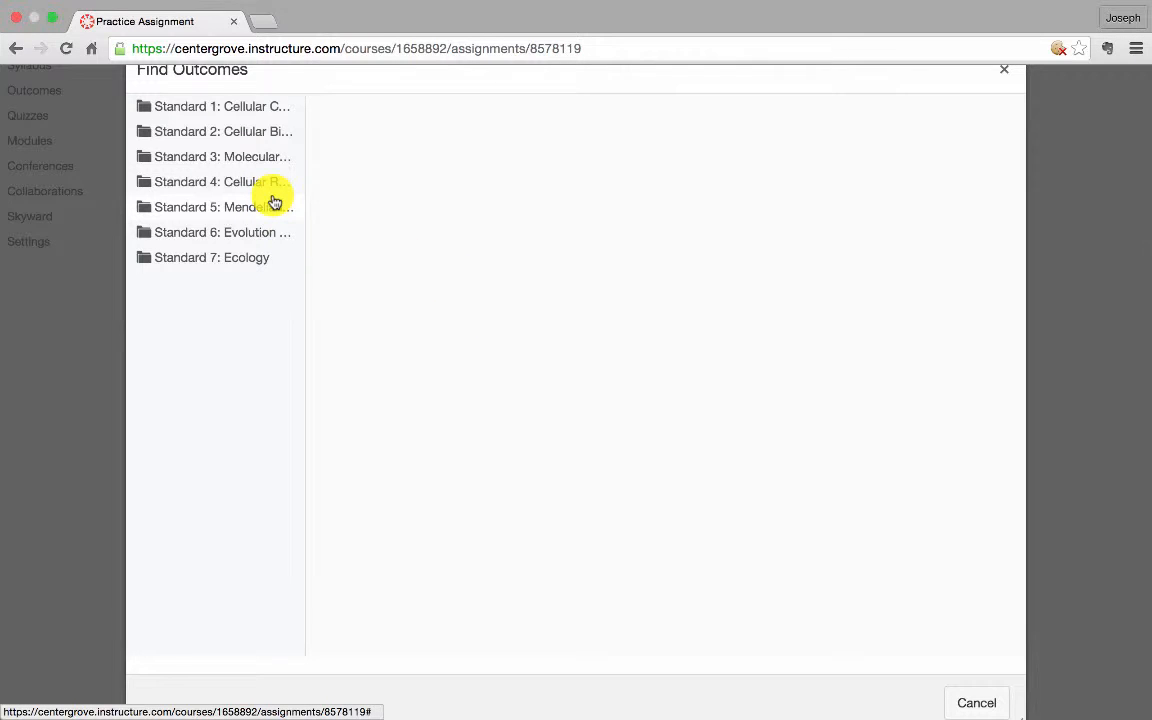
left_click(230, 108)
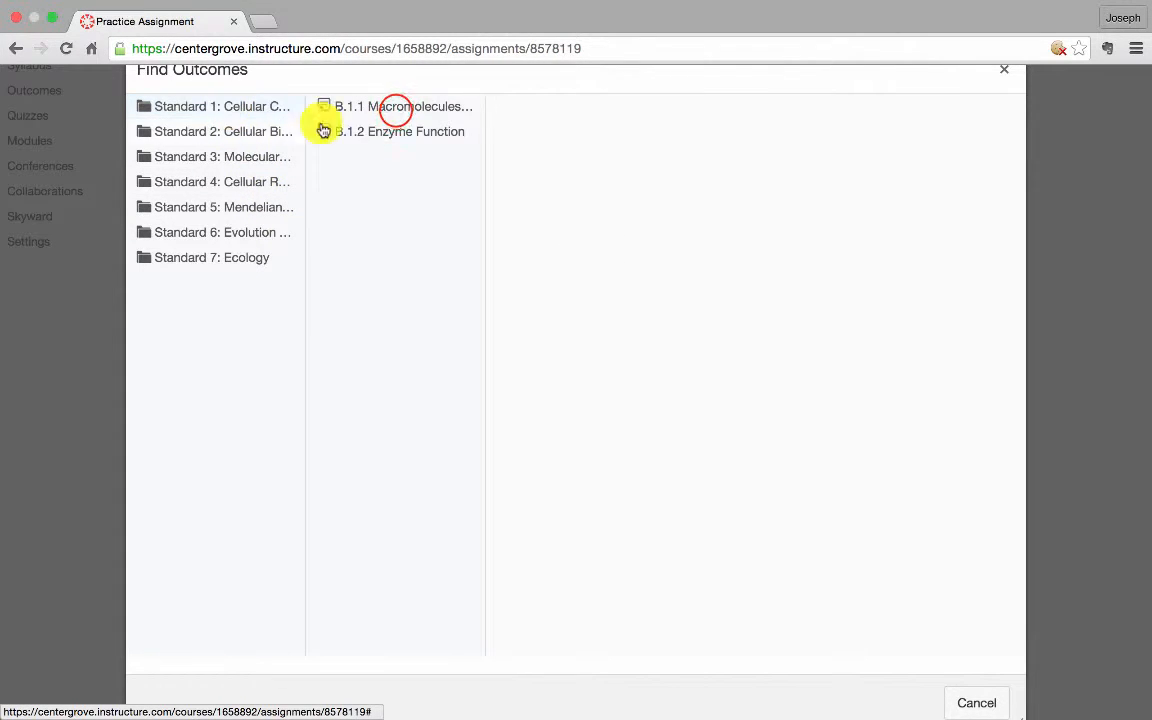
left_click(393, 107)
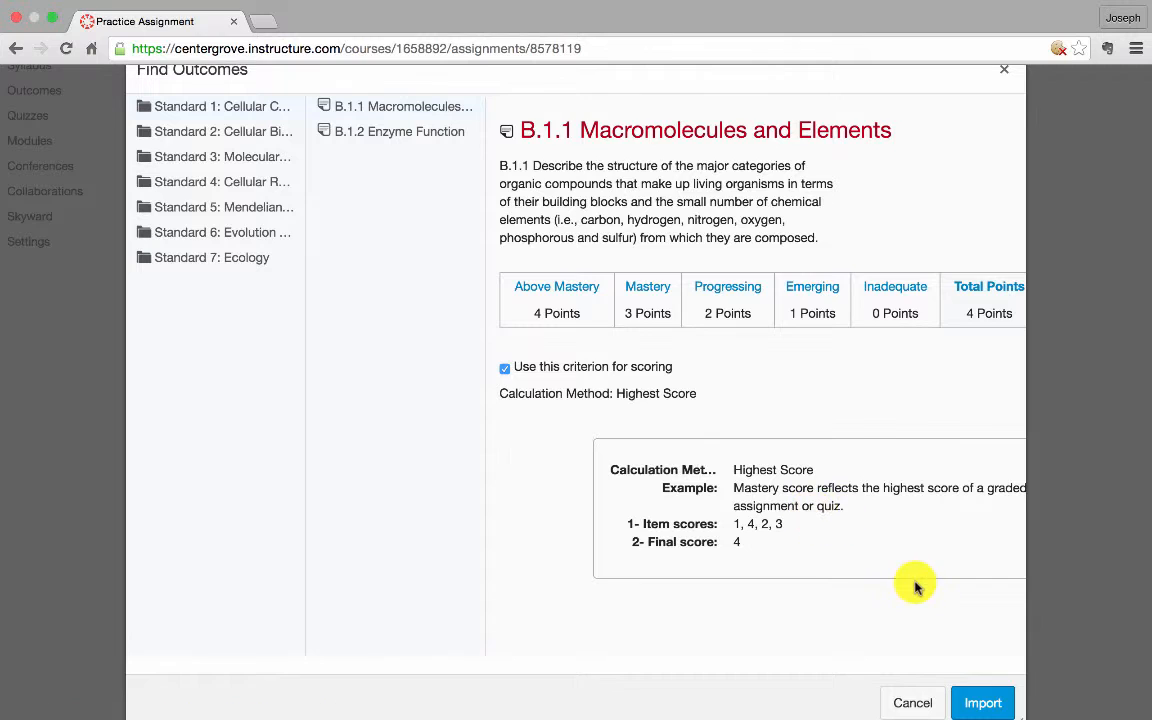
left_click(982, 704)
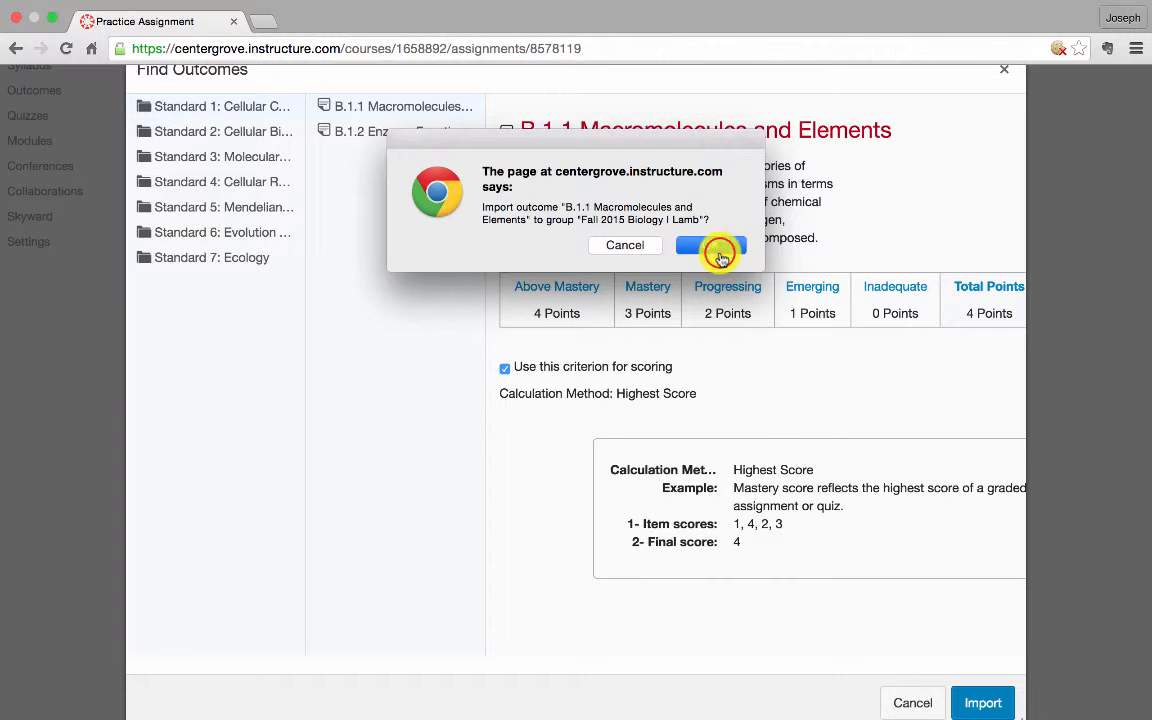
left_click(720, 252)
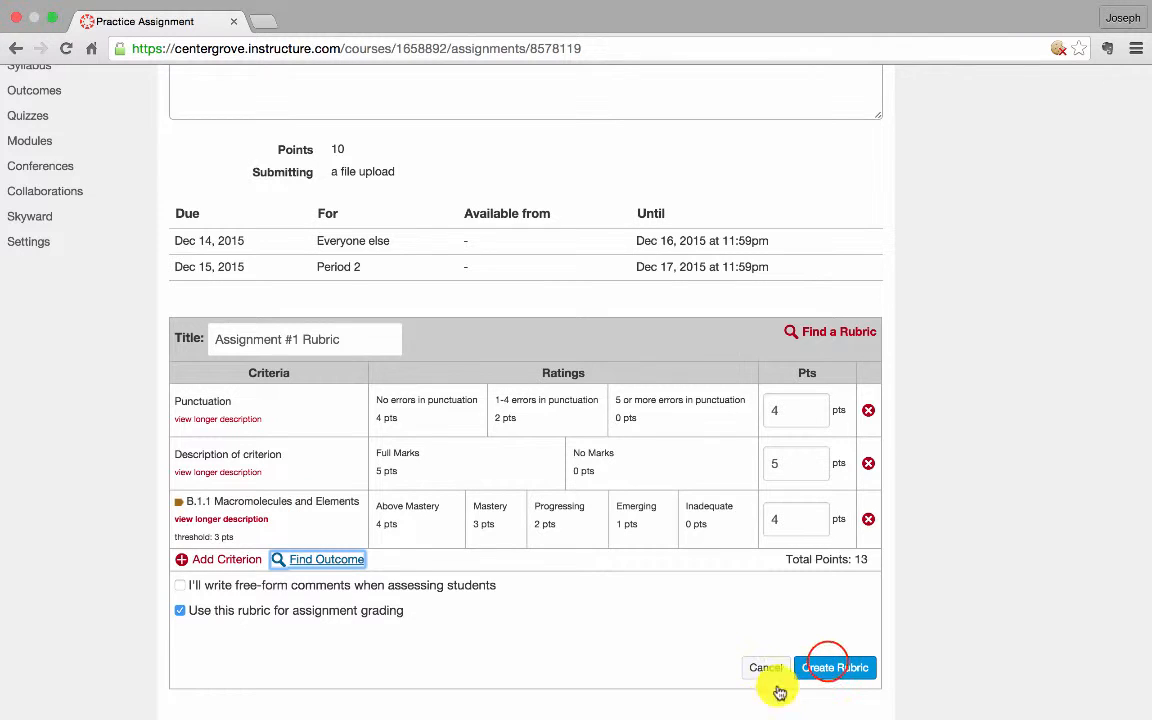
Create the rubric, accept updating the assignment's points to the rubric total, and review the rubric on the assignment page
left_click(828, 666)
key("Return")
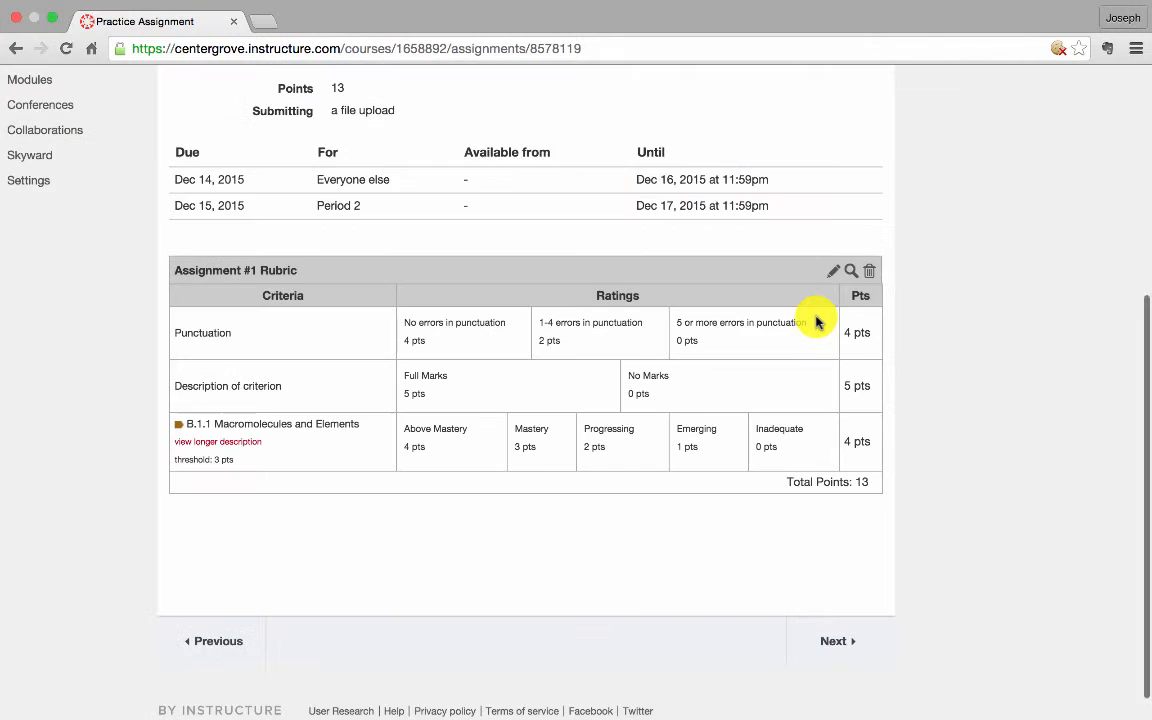
scroll(818, 321, "up", 2)
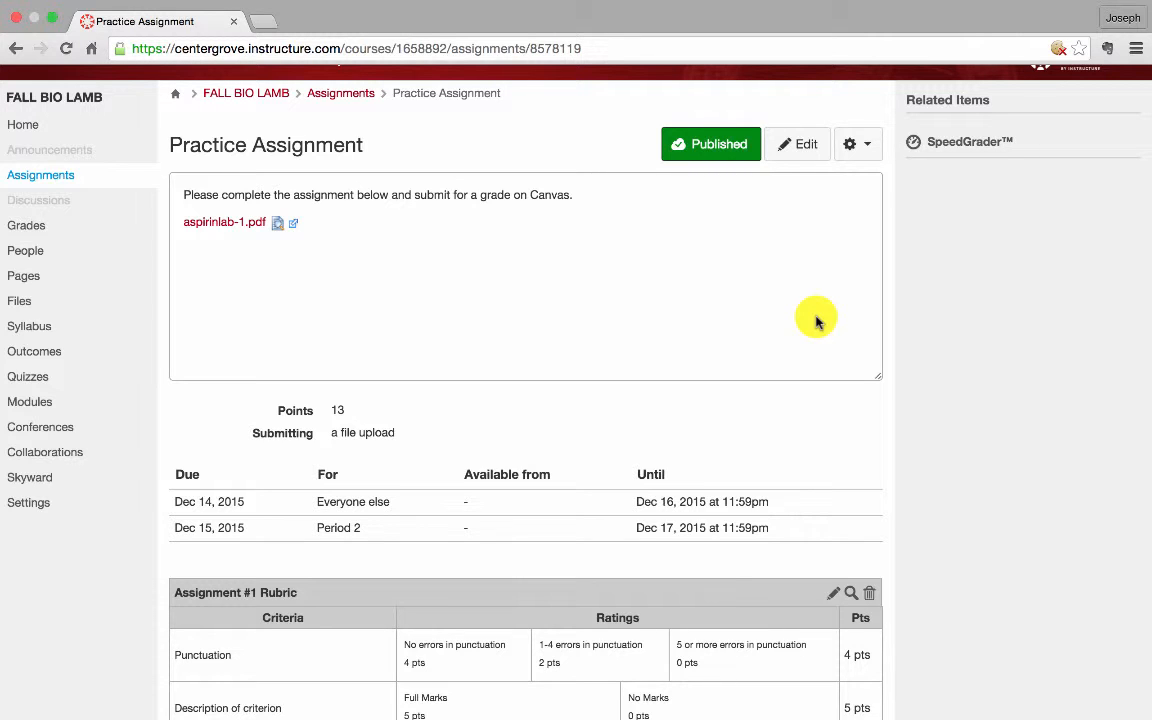
scroll(816, 320, "down", 4)
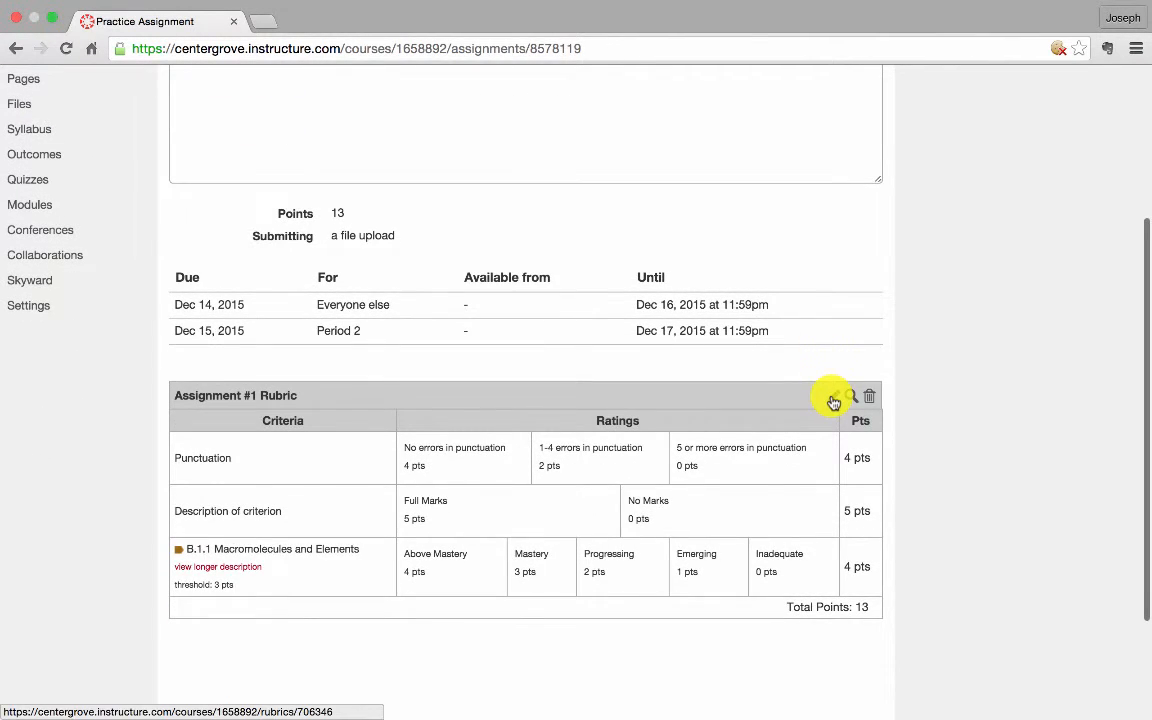